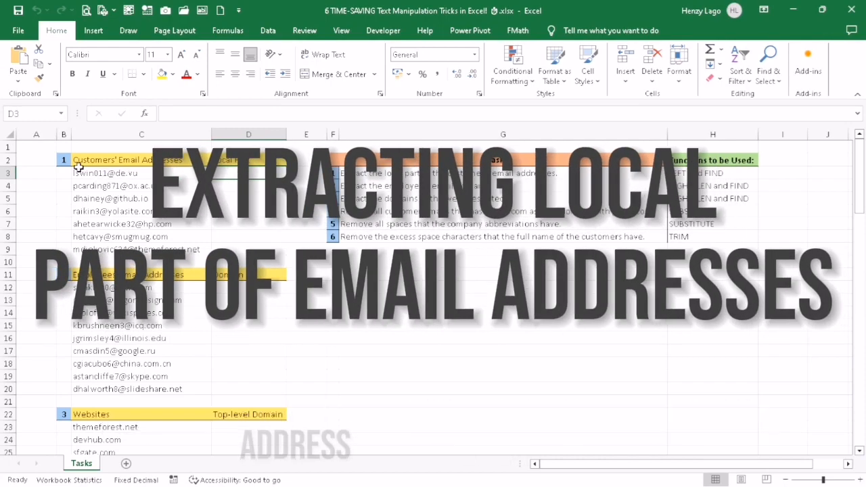
Step: Enter the formula =LEFT(C3, FIND("@",C3)) in D3 for the first customer's Local Part
click(168, 211)
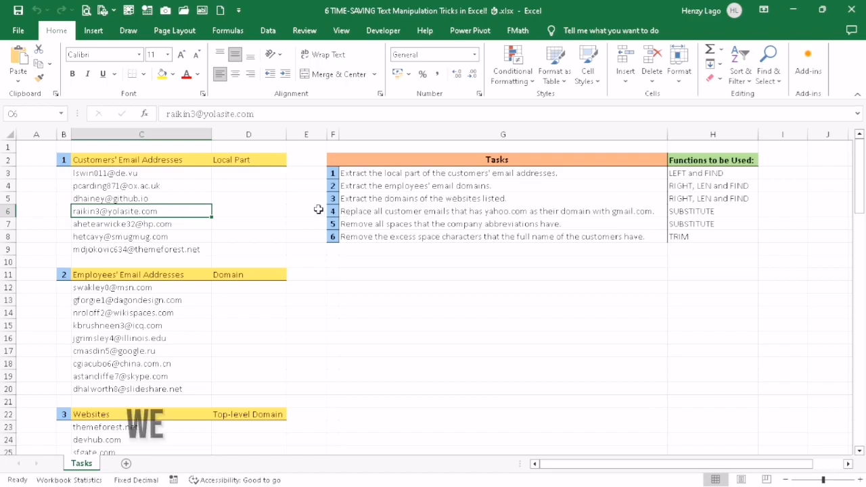
click(248, 173)
click(256, 114)
text(=LEFT()
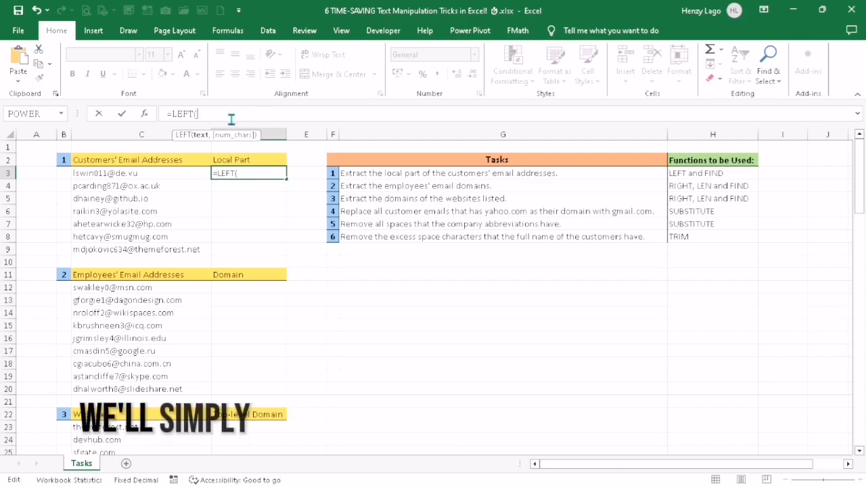
text(C3,)
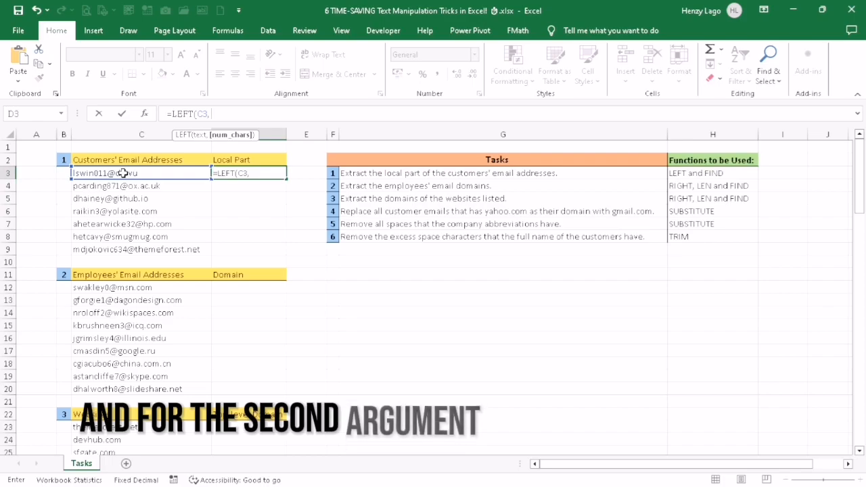
text( FIND)
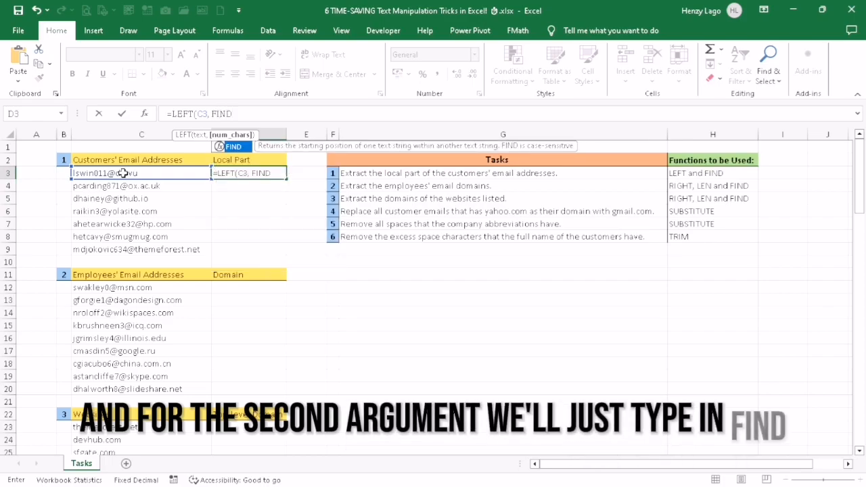
text(("@")
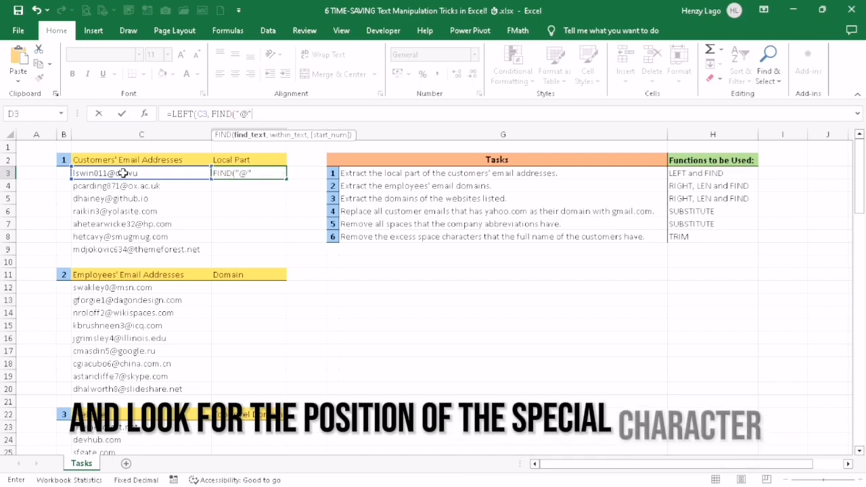
key(Return)
key(Return)
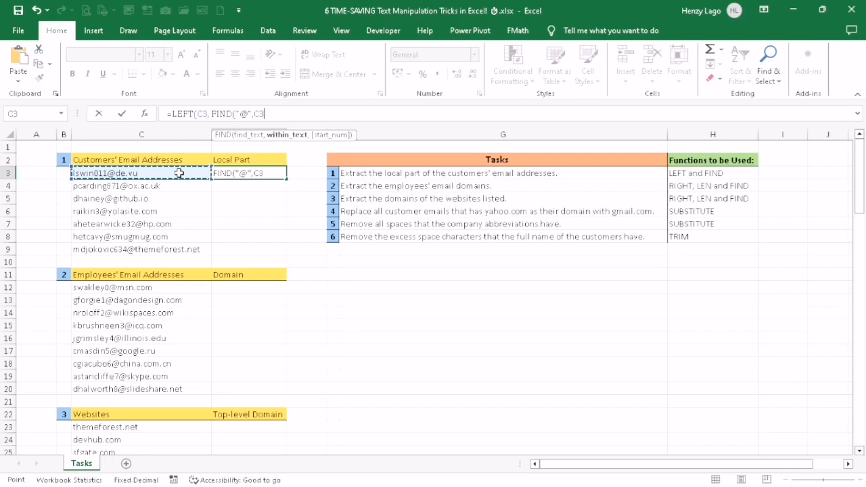
text(,C3))
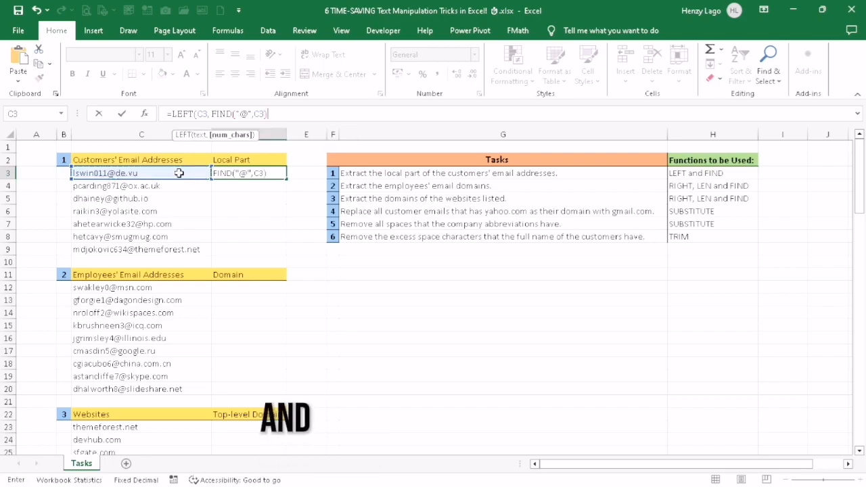
text(-1)
key(BackSpace)
key(BackSpace)
text())
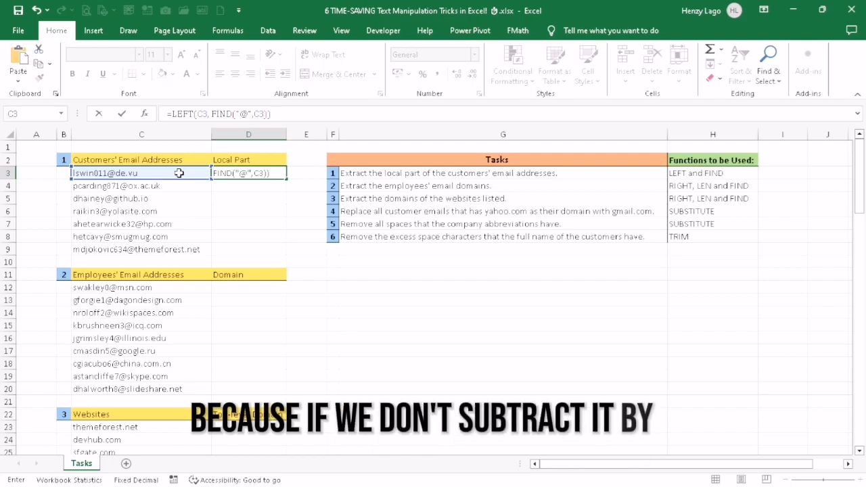
key(Return)
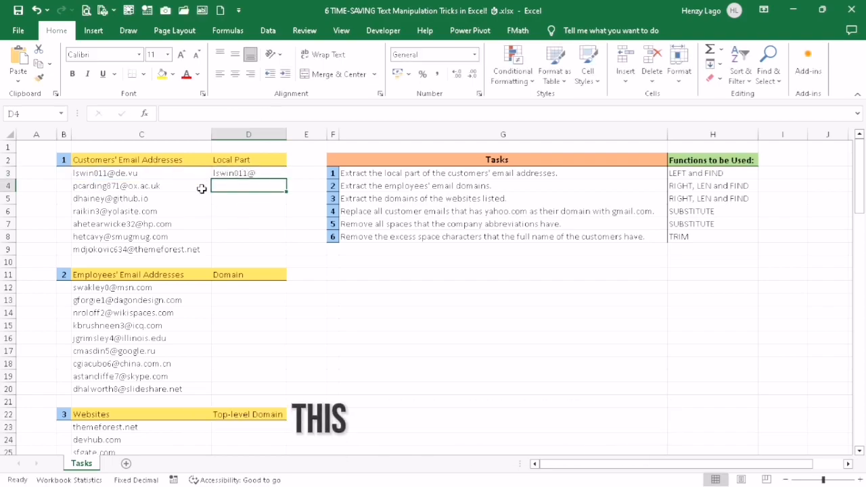
Step: Subtract 1 from the FIND result in D3's formula and fill it down the Local Part column through D9
double_click(255, 173)
text(-)
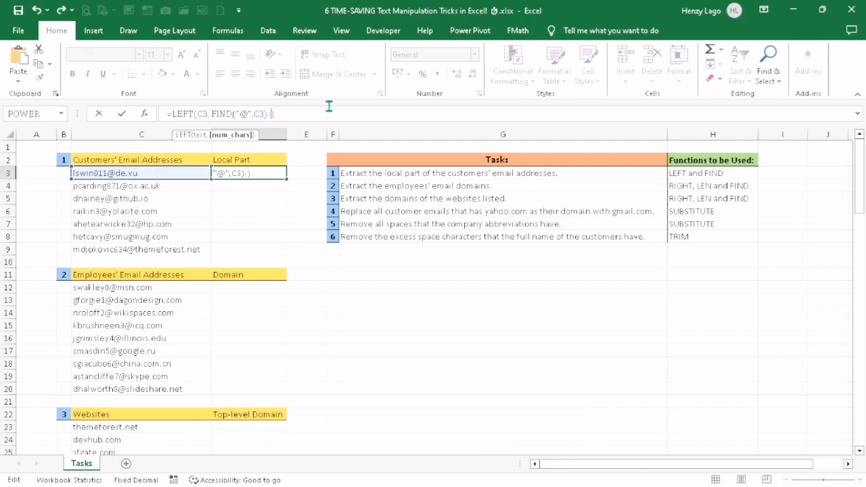
text(1)
key(Return)
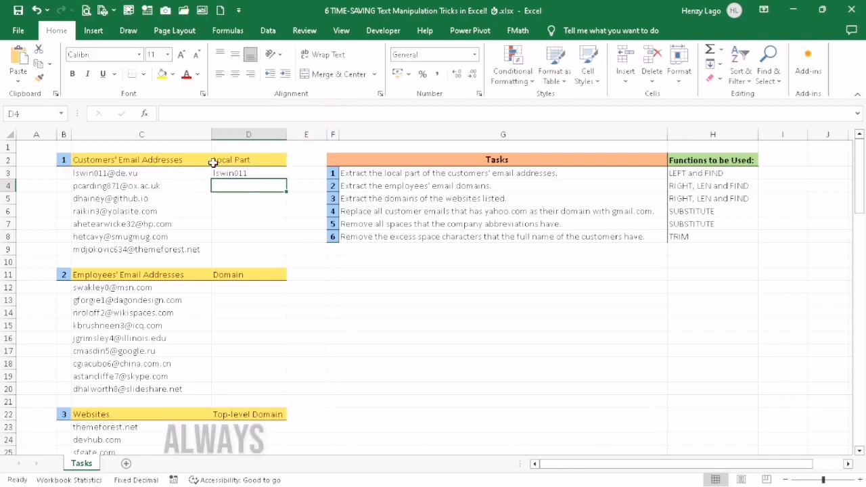
click(234, 173)
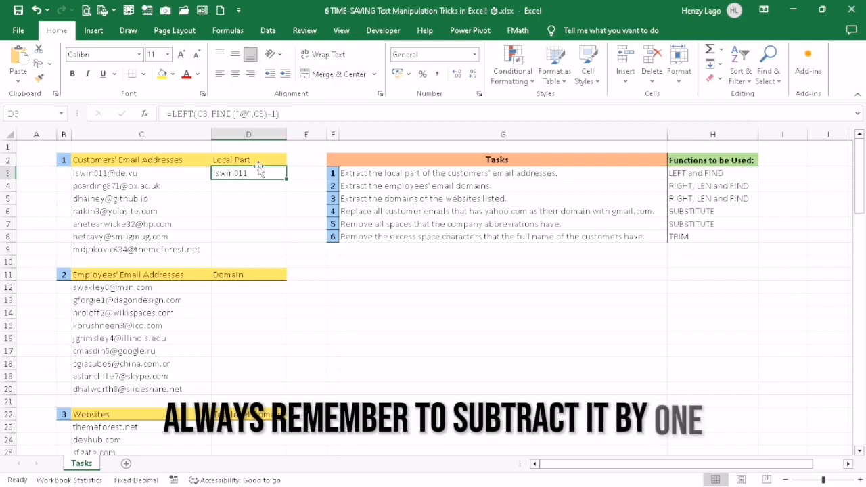
double_click(286, 179)
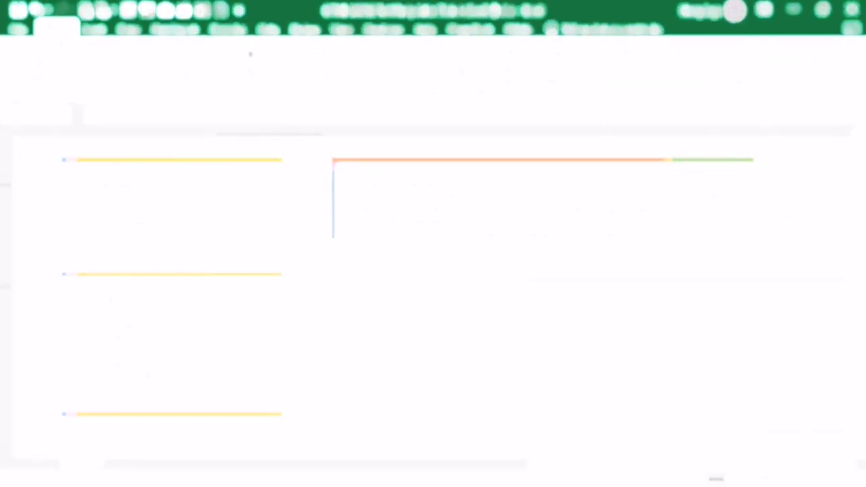
Step: Enter =RIGHT(C12, LEN(C12)-FIND("@",C12)) in D12 and fill it down the employees' Domain column through D20
click(279, 288)
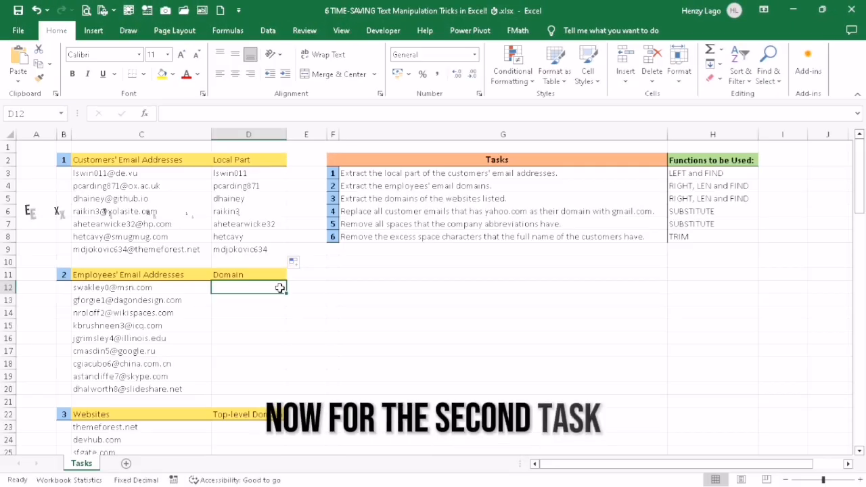
text(=RIGHT()
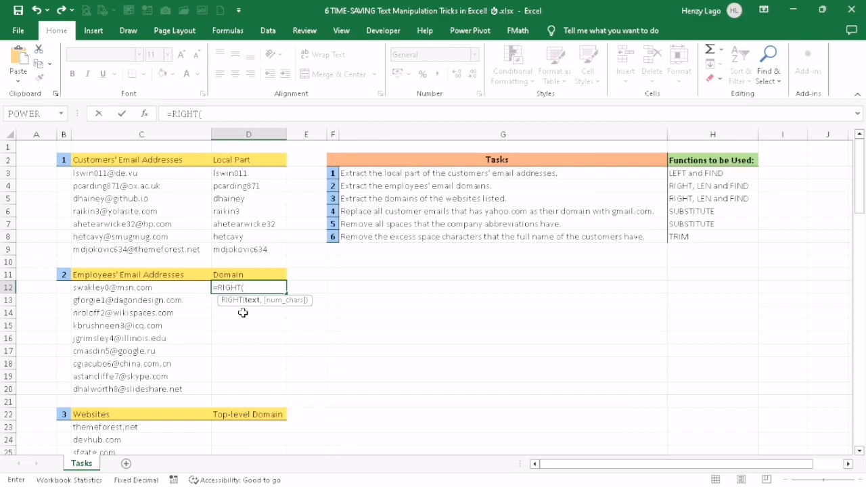
click(187, 287)
text(,)
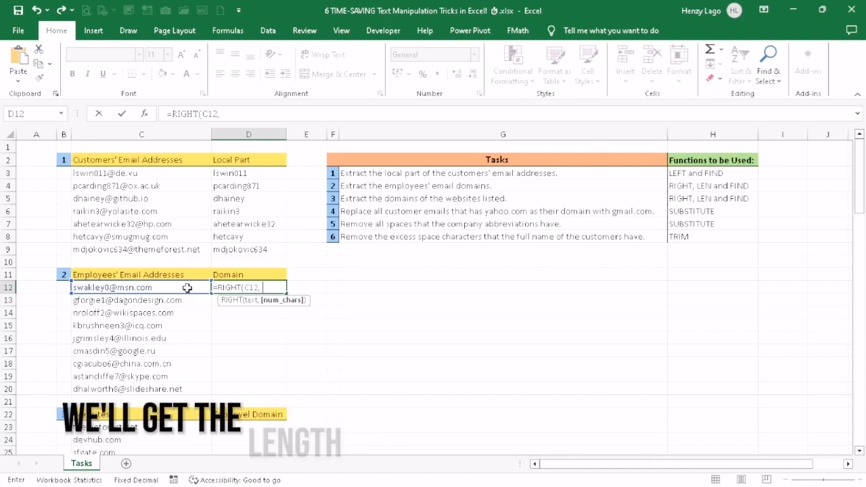
text( LEN)
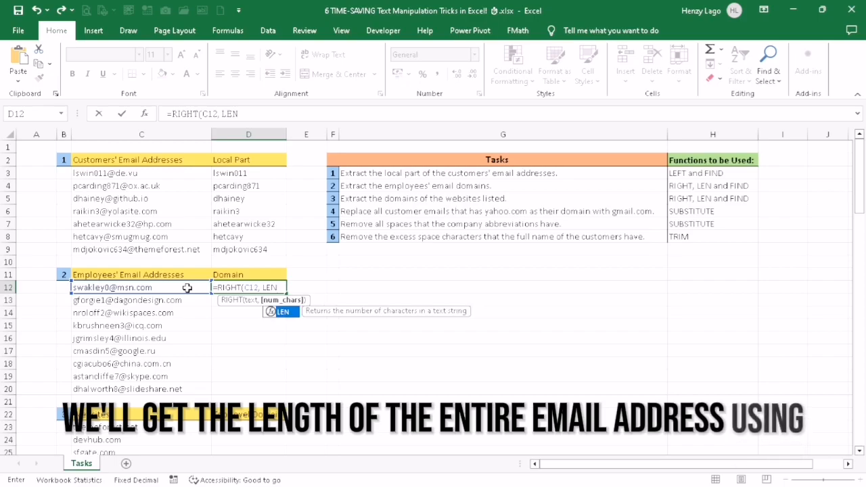
text(()
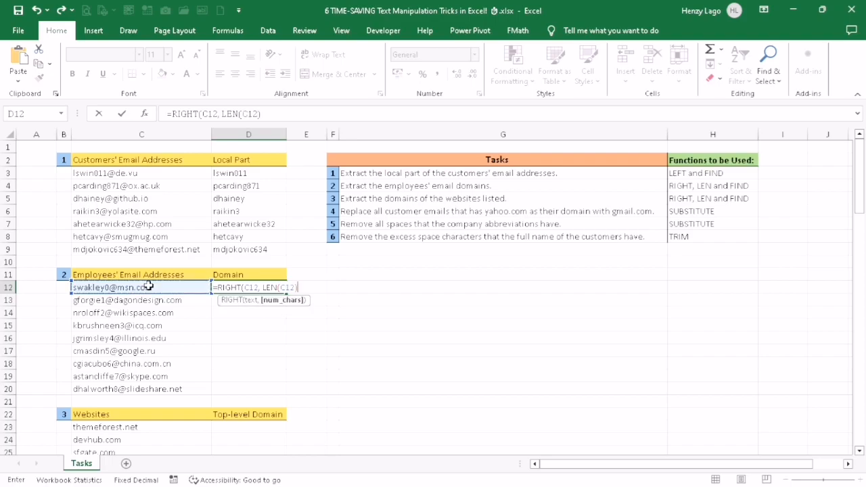
text(-)
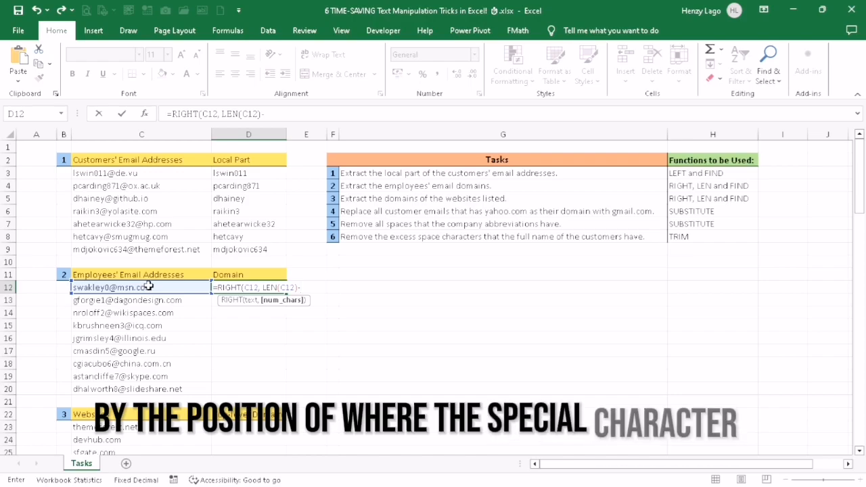
text(FIND)
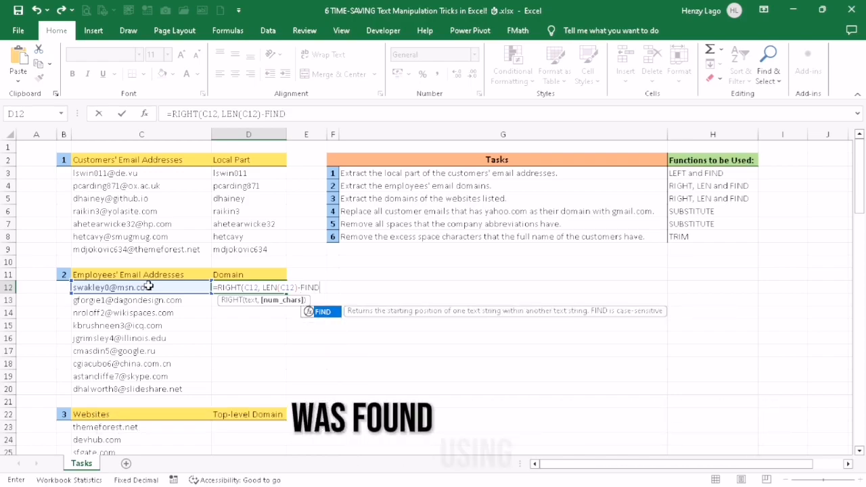
text(("@",C12)
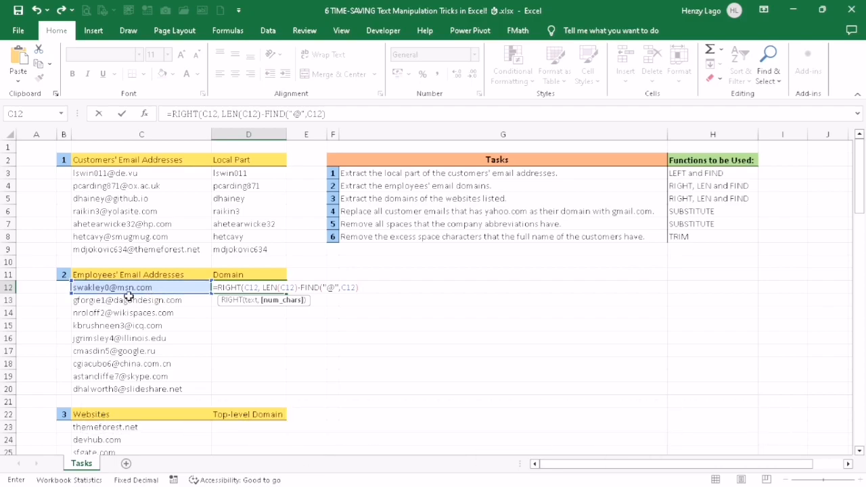
key(Return)
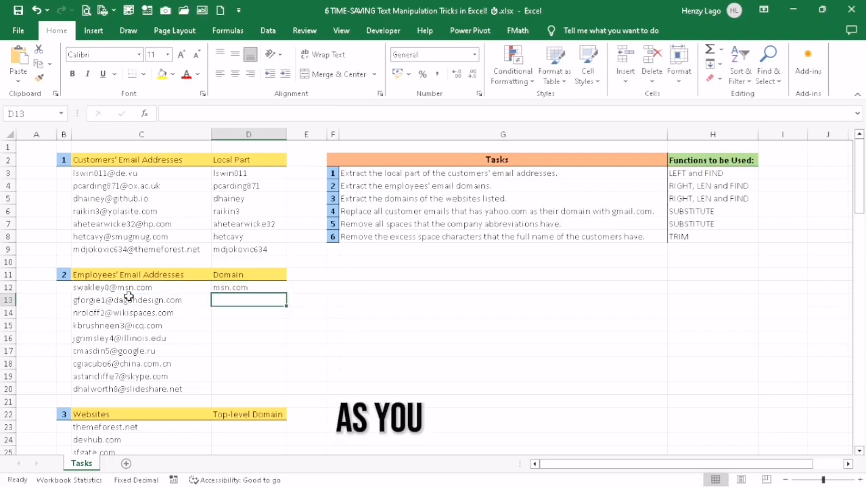
click(247, 287)
double_click(287, 293)
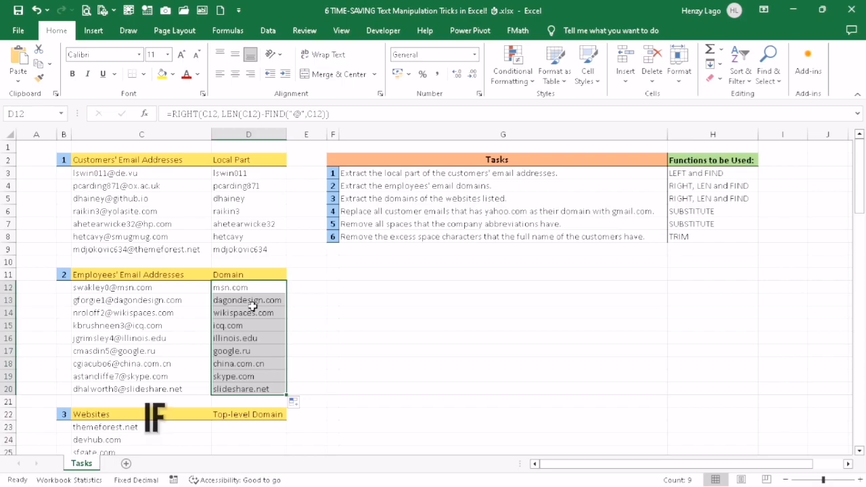
Step: Add +1 after the FIND function in D12's formula to include the @ sign, and fill it down the Domain column
click(265, 290)
click(330, 114)
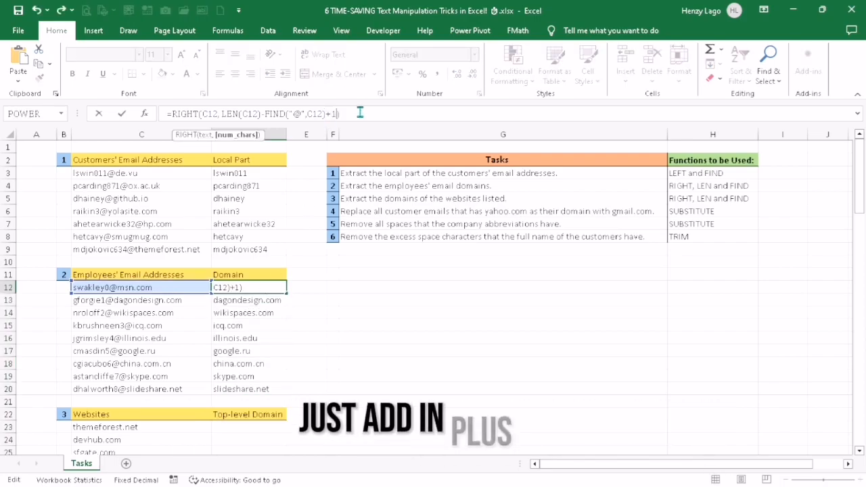
text(+1)
key(Return)
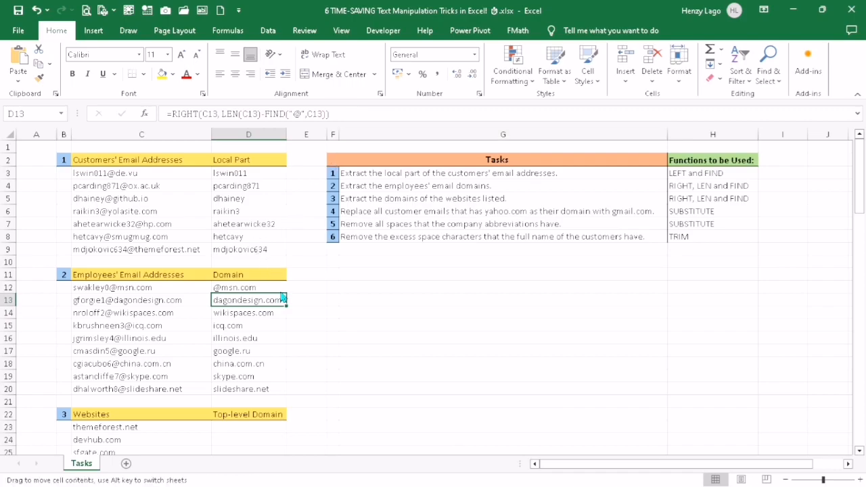
double_click(287, 291)
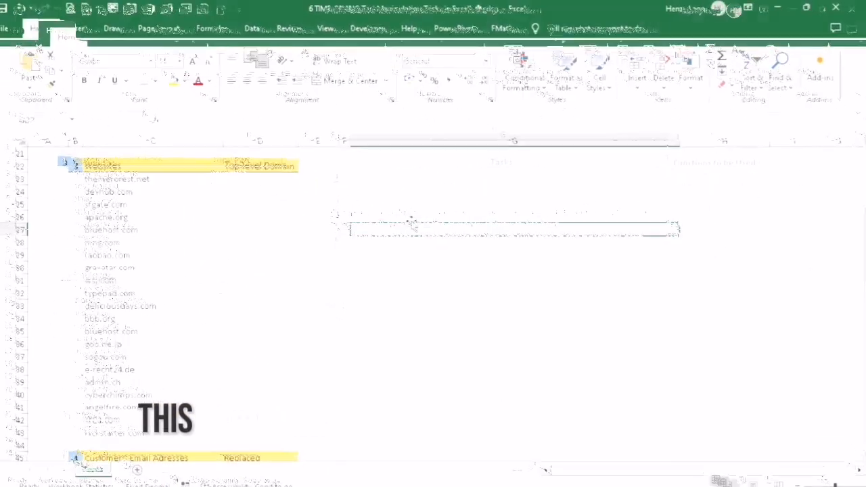
Step: Enter the formula =RIGHT(C23,LEN(C23)-FIND(".",C23)) in D23 for the first website's Top-level Domain
click(261, 175)
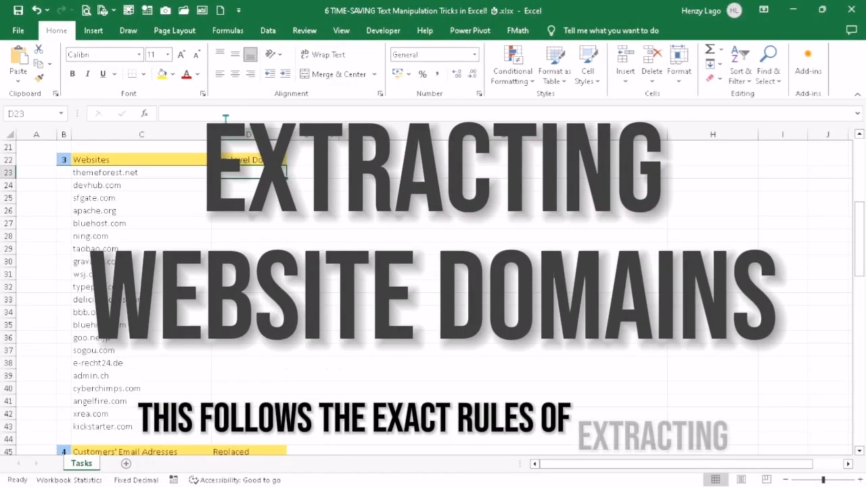
text(=)
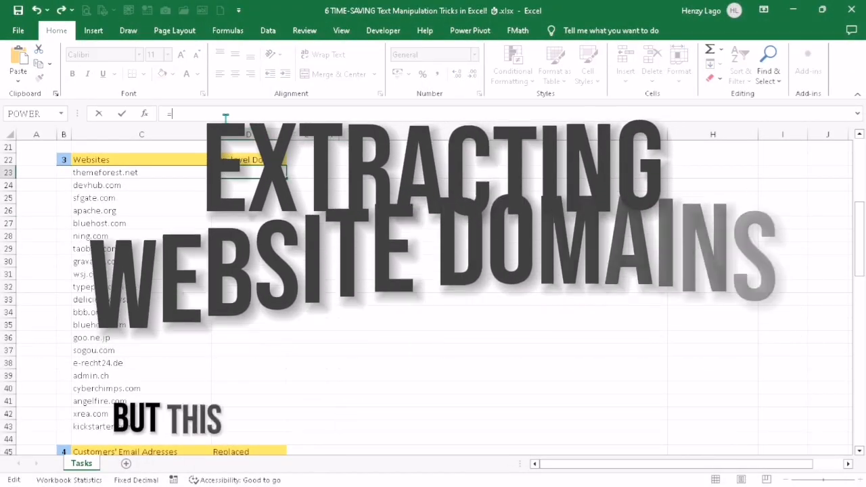
text(RIGHT()
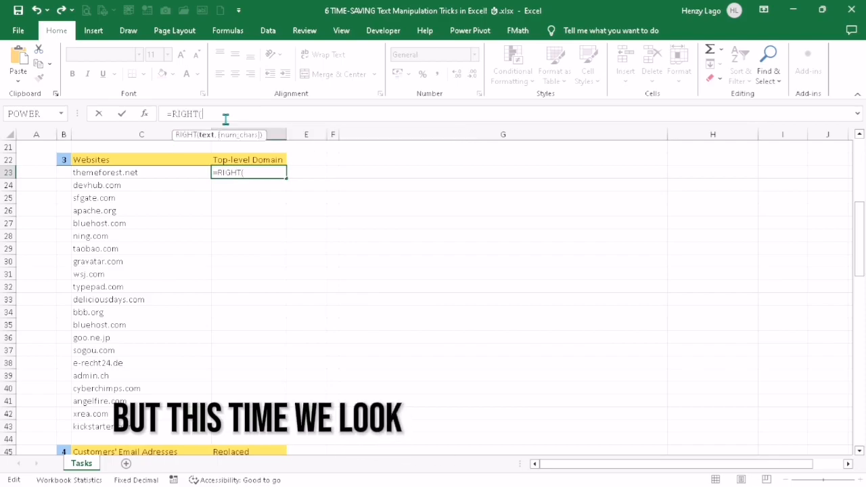
click(170, 173)
text(,LEN(C23)-FIND(".",)
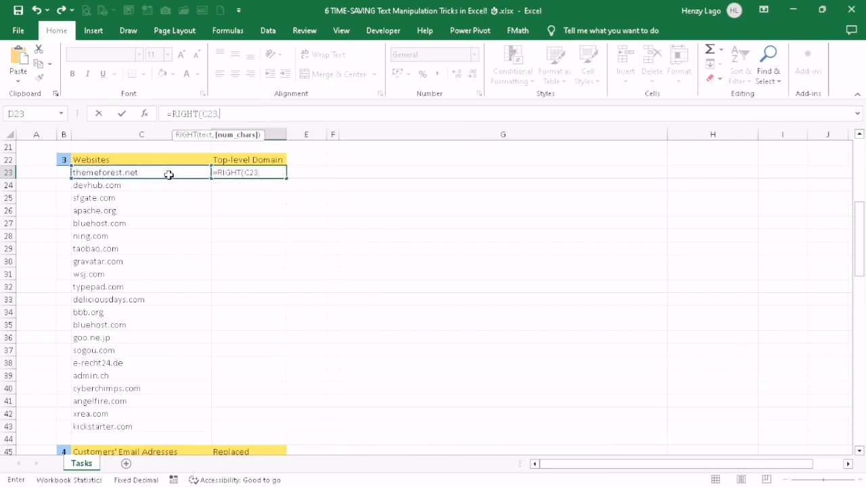
click(126, 172)
text())
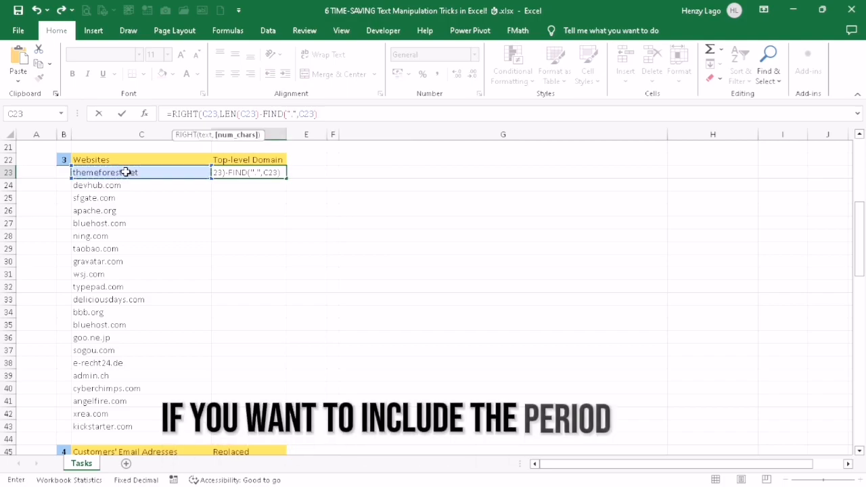
key(Return)
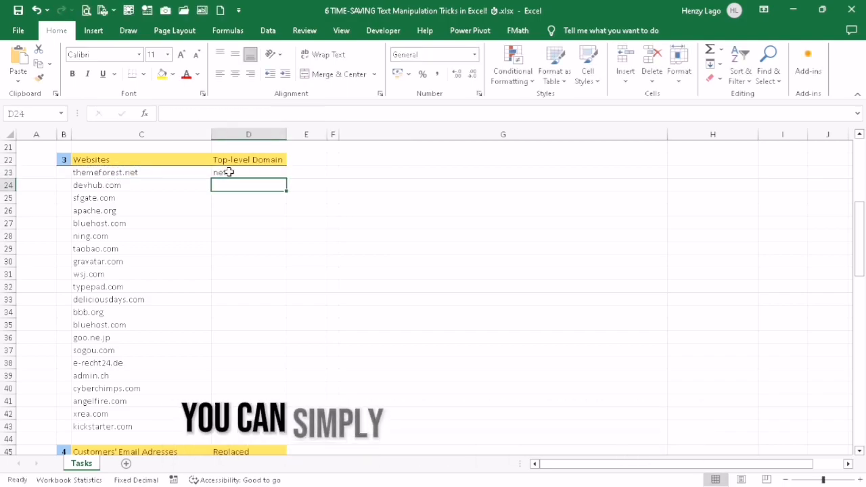
Step: Add +1 after the FIND function in D23's formula to include the period, and fill it down through D43
key(Up)
click(317, 114)
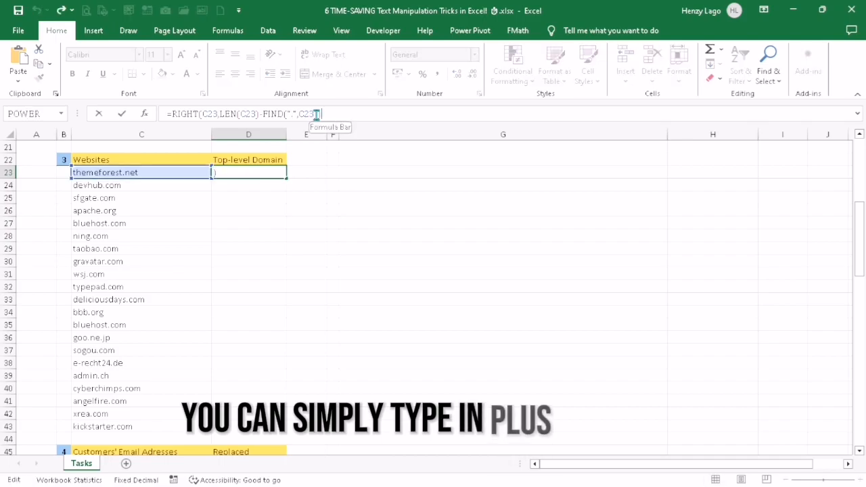
text(+1)
key(Return)
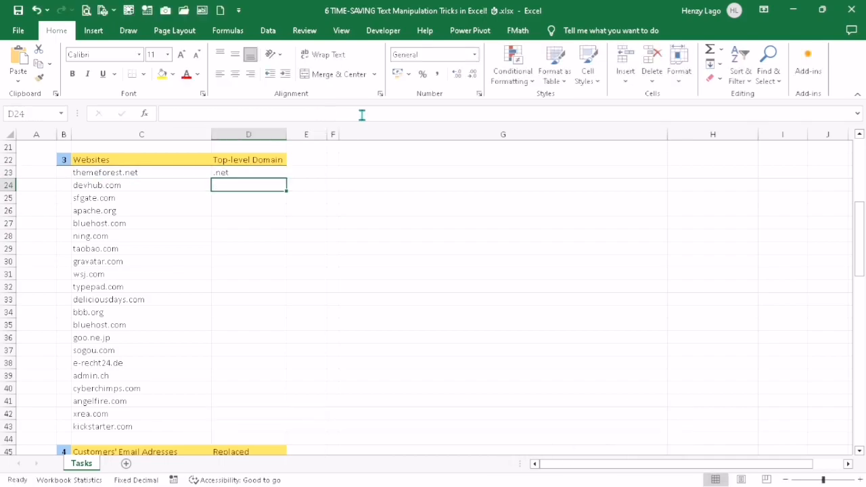
double_click(287, 177)
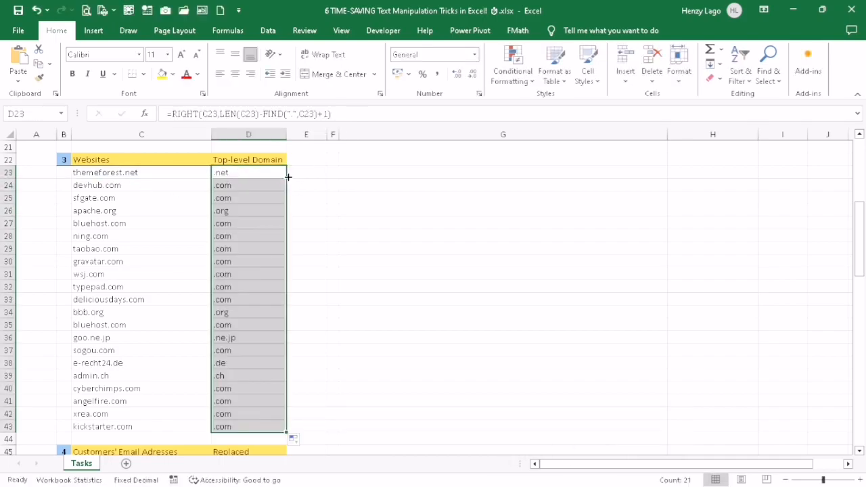
Step: Enter the formula =SUBSTITUTE(C46,"yahoo", "gmail") in D46 for the first customer email under Replaced
click(283, 231)
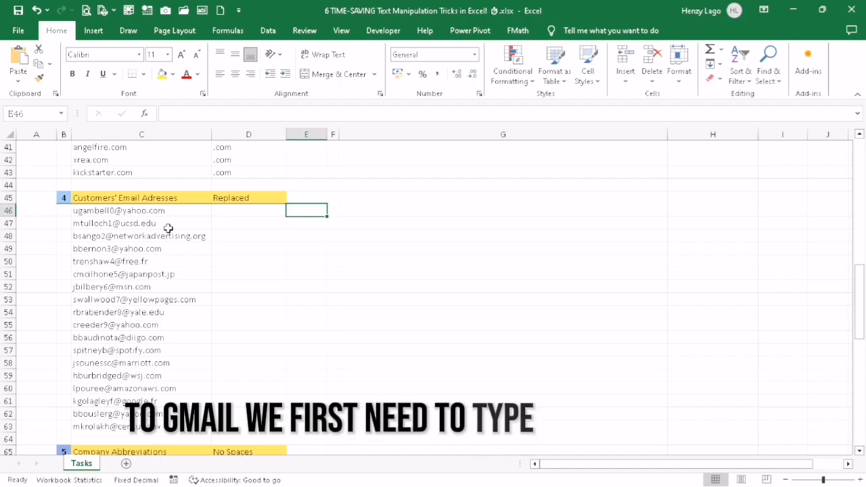
click(224, 211)
text(=SUBSTITUTE()
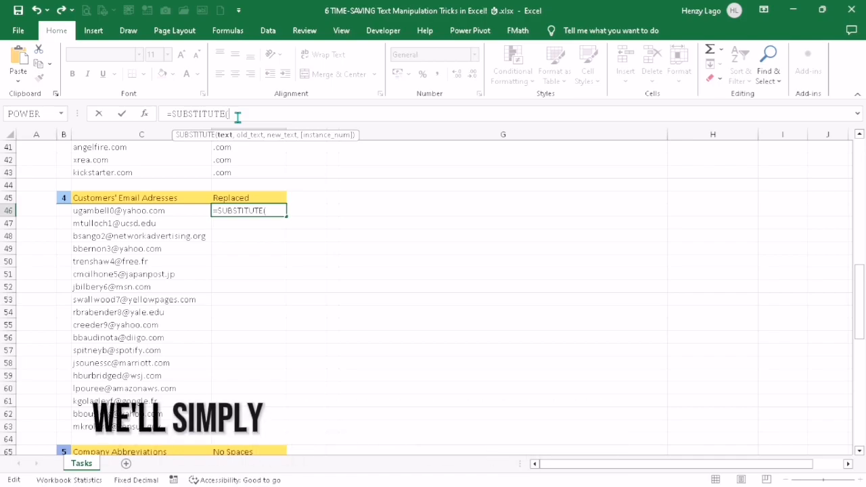
click(184, 212)
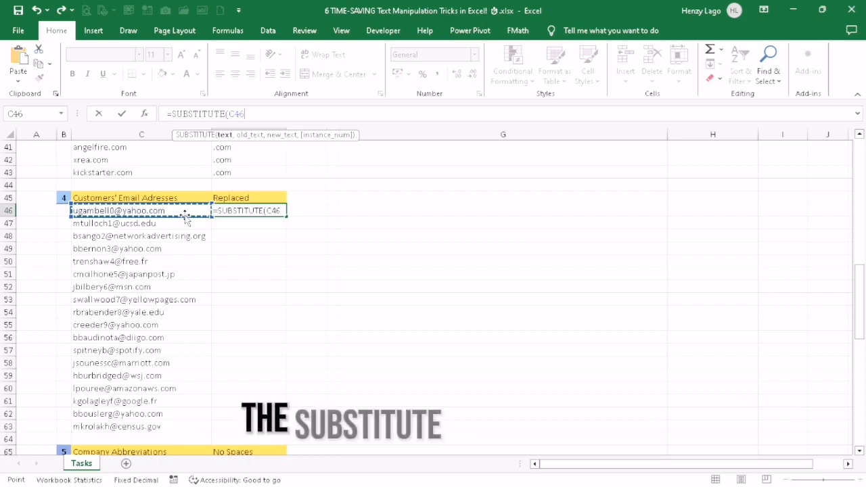
text(,)
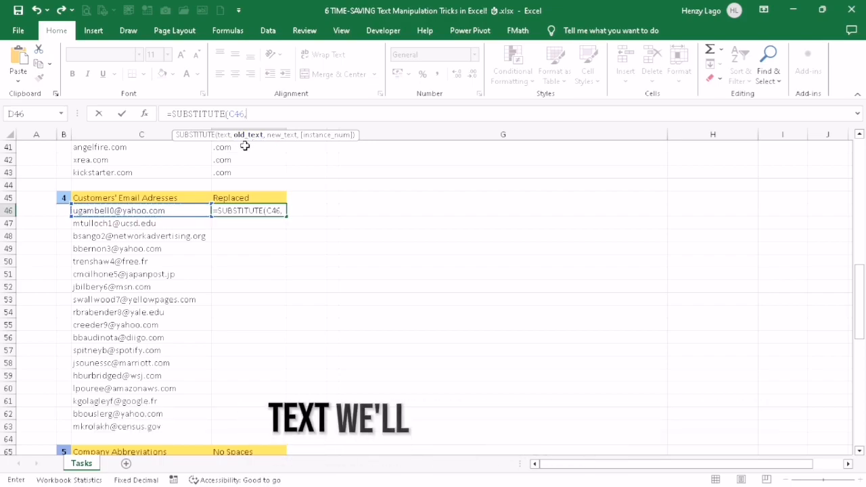
text("y)
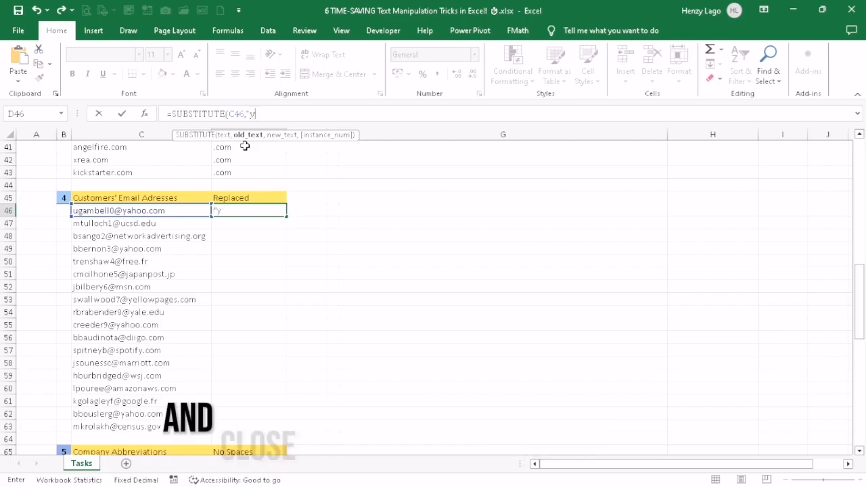
text(ahoo",)
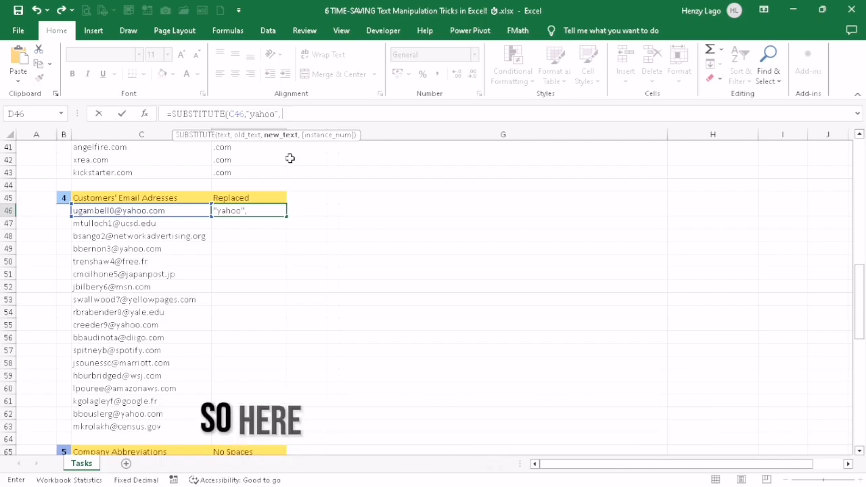
text(ail")
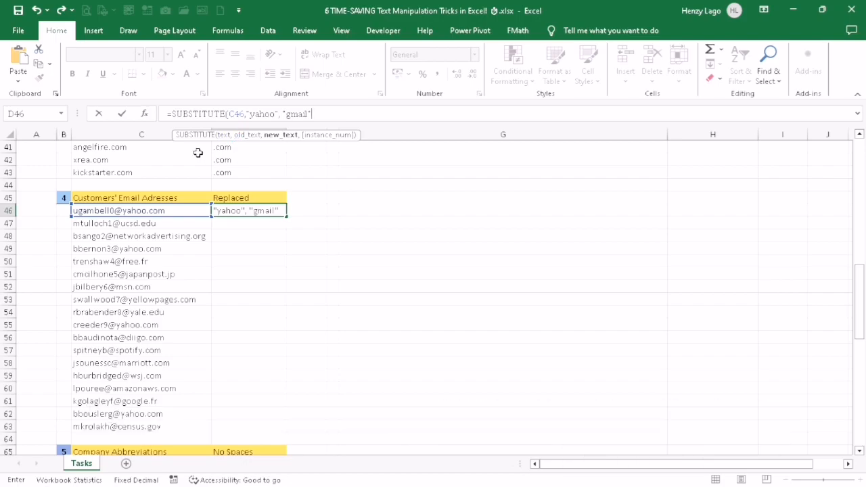
text())
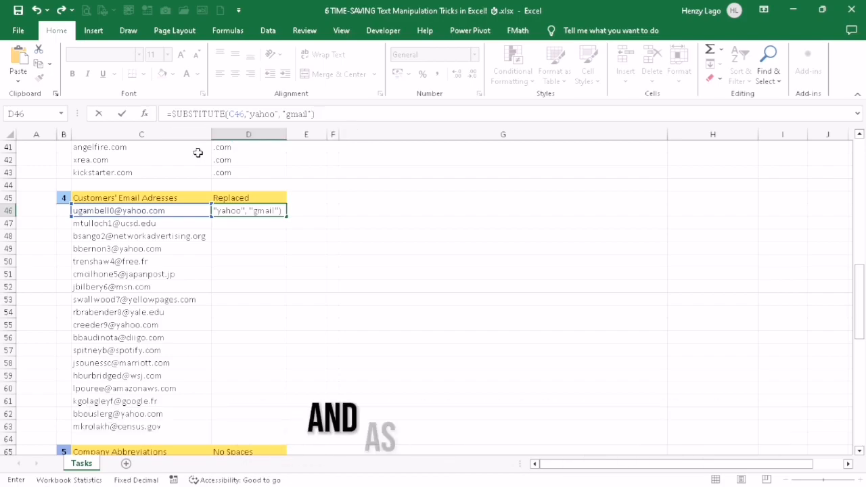
key(Return)
Step: Fill D46's SUBSTITUTE formula down the Replaced column through D63
click(276, 210)
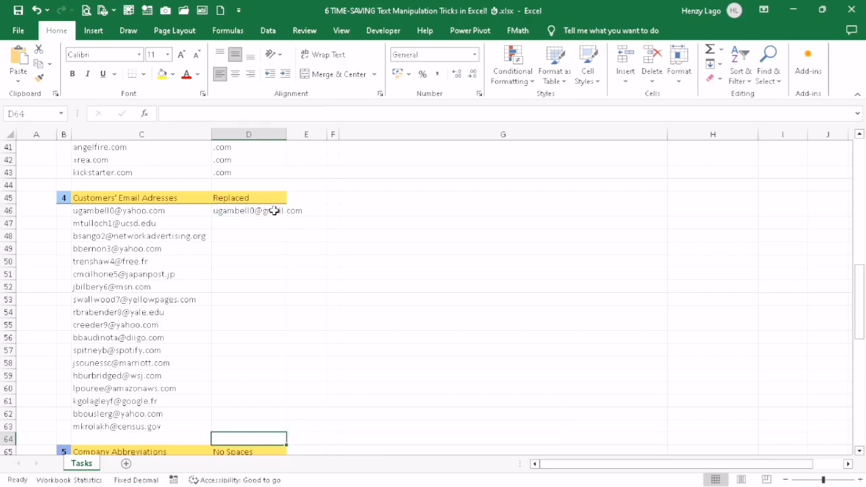
double_click(286, 217)
click(373, 272)
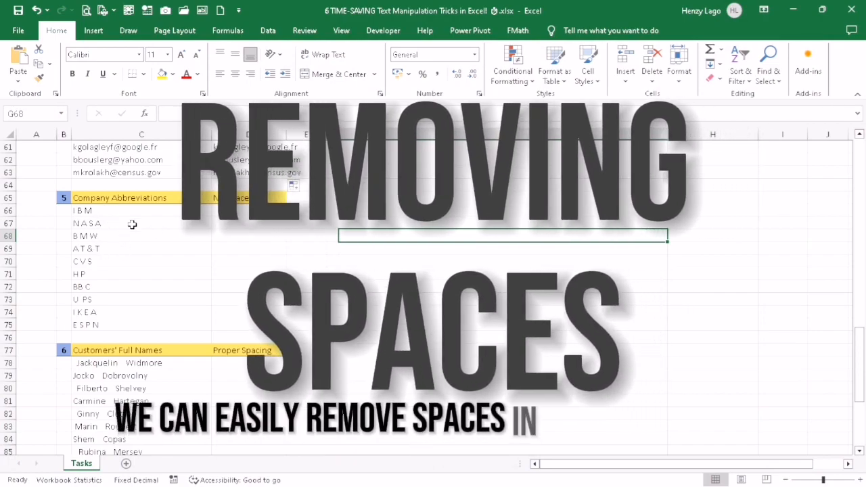
Step: Enter =SUBSTITUTE(C66," ", "") in D66 and fill it down the No Spaces column for all company abbreviations
click(237, 210)
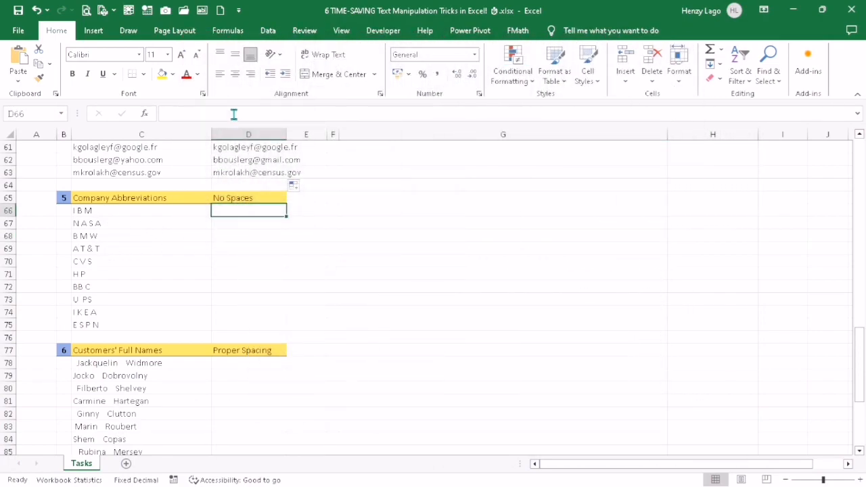
click(233, 114)
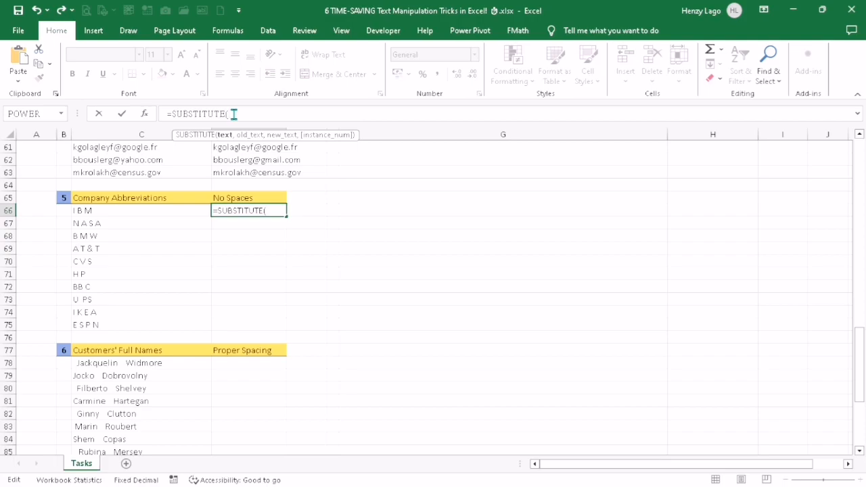
click(90, 210)
text(,)
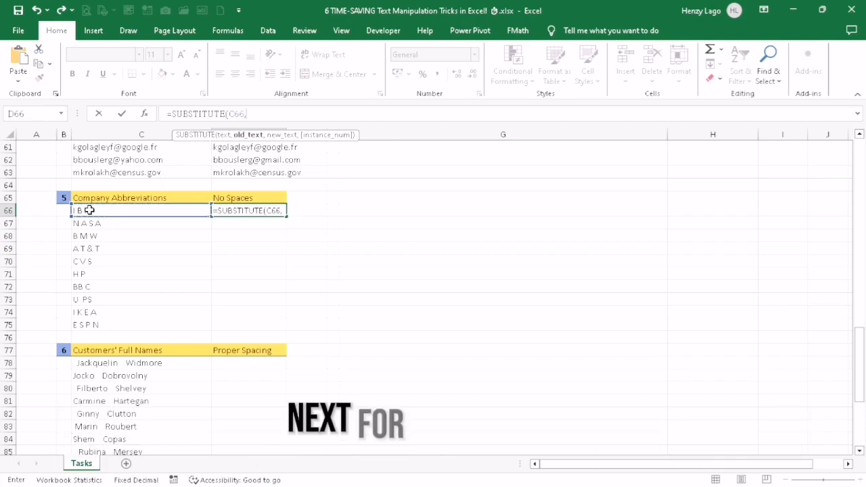
text(")
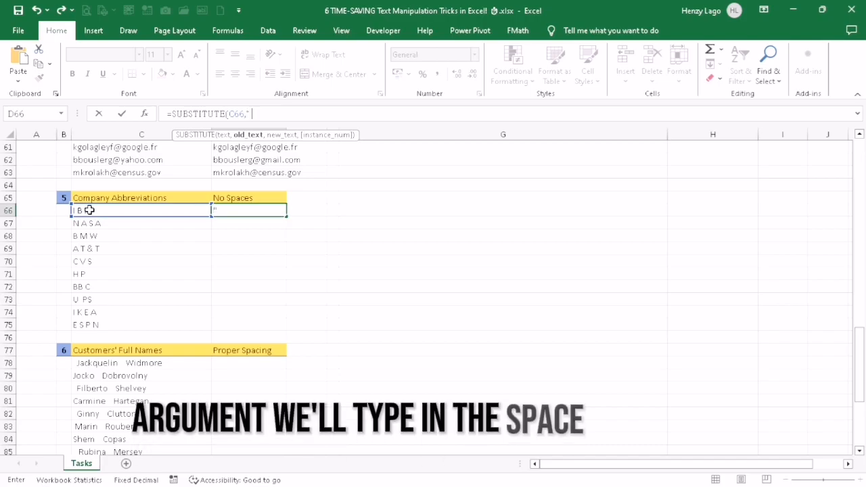
text( ")
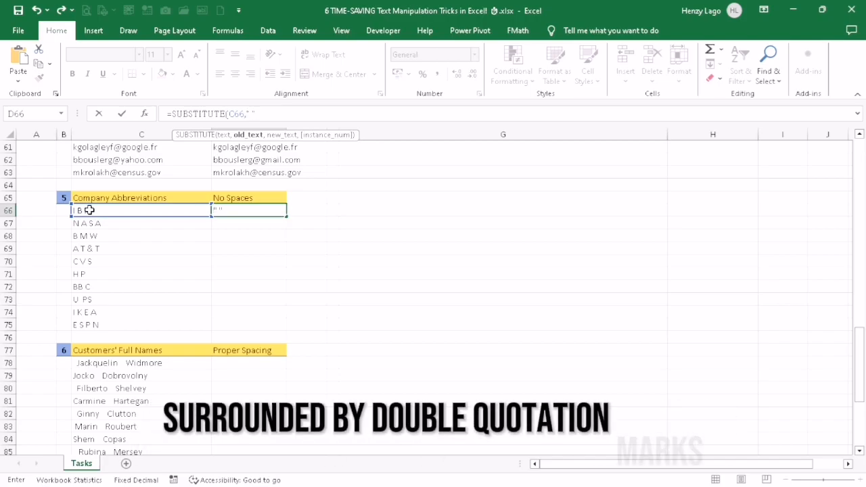
text(,)
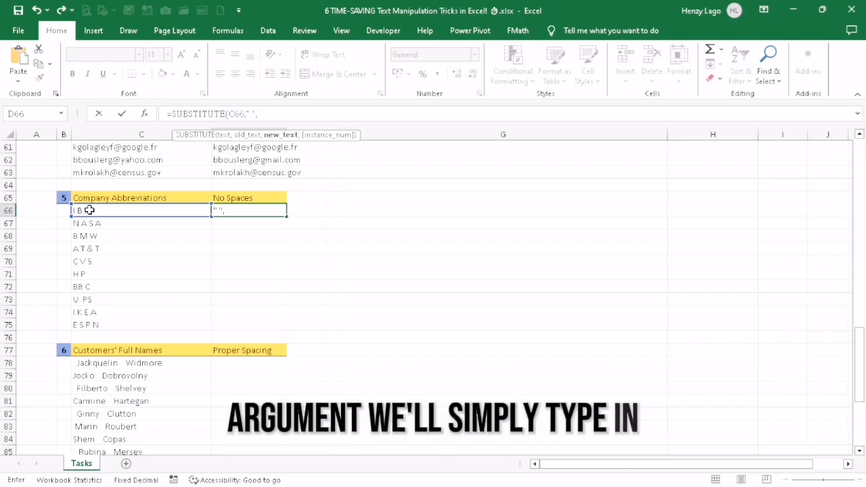
text("")
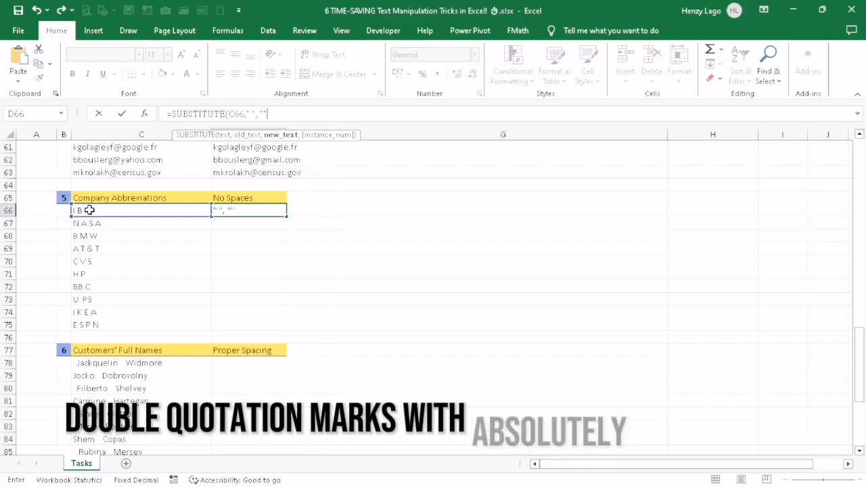
text())
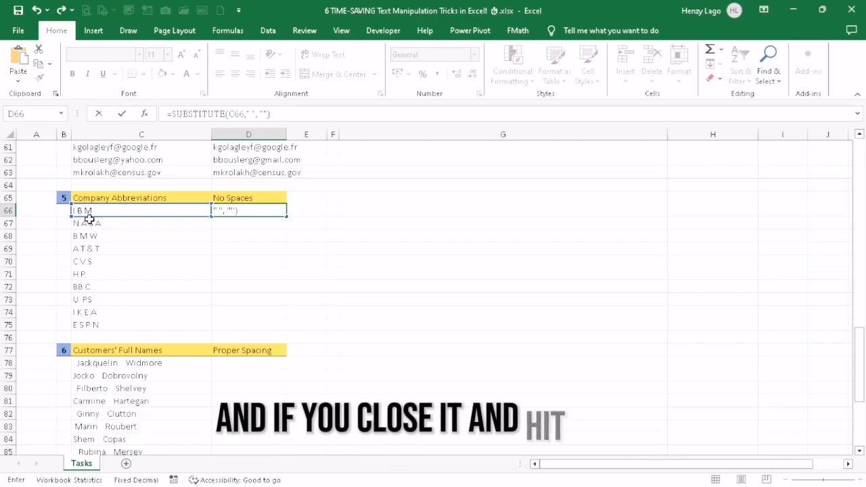
key(Return)
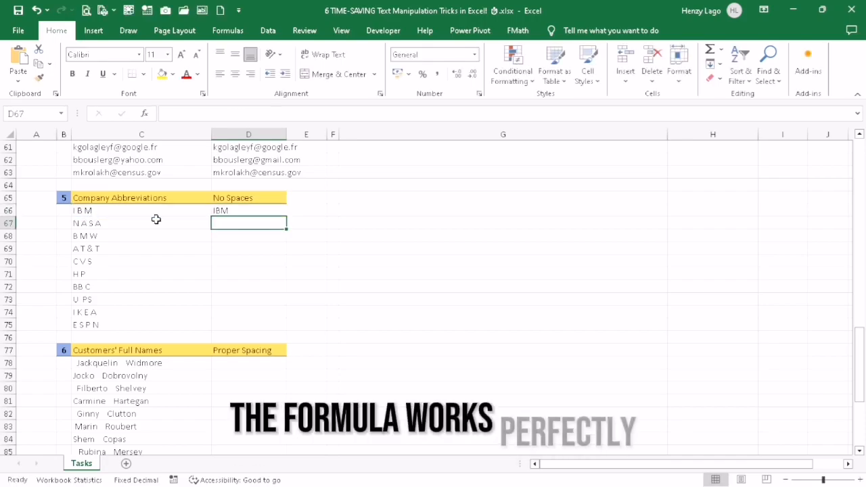
click(268, 212)
double_click(286, 217)
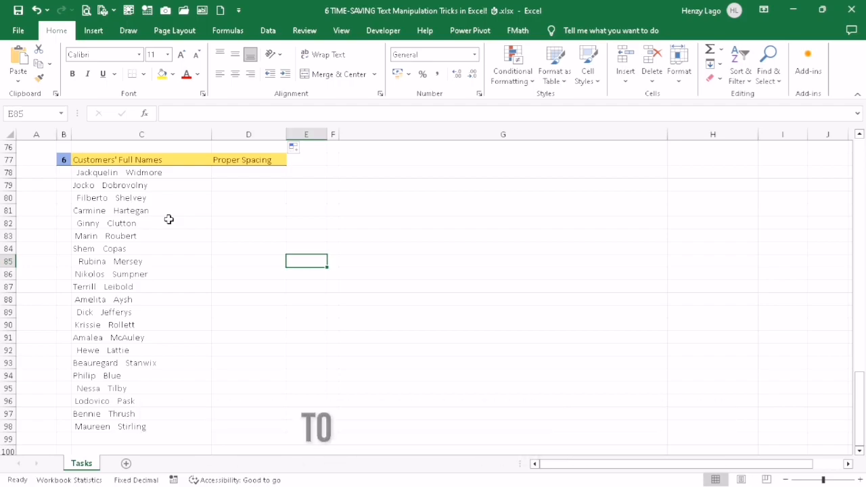
Step: Enter =TRIM(C78) in D78 and fill it down the customers' Proper Spacing column through D98
click(236, 171)
text(=)
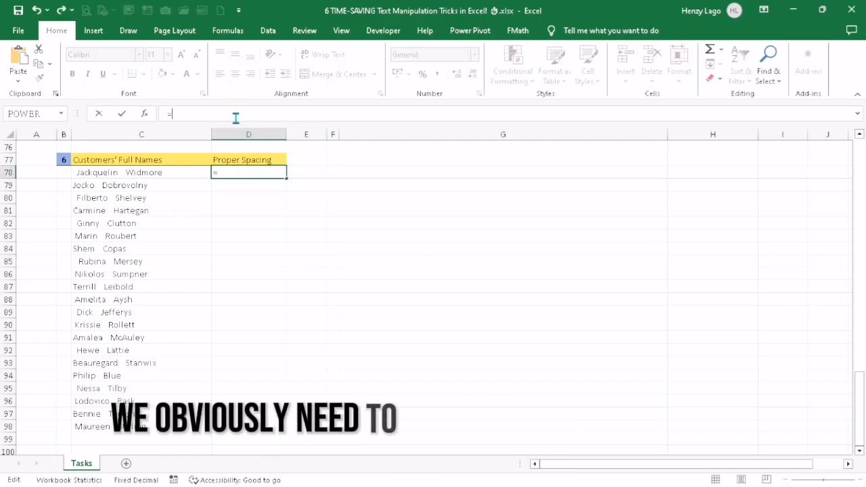
text(TRIM()
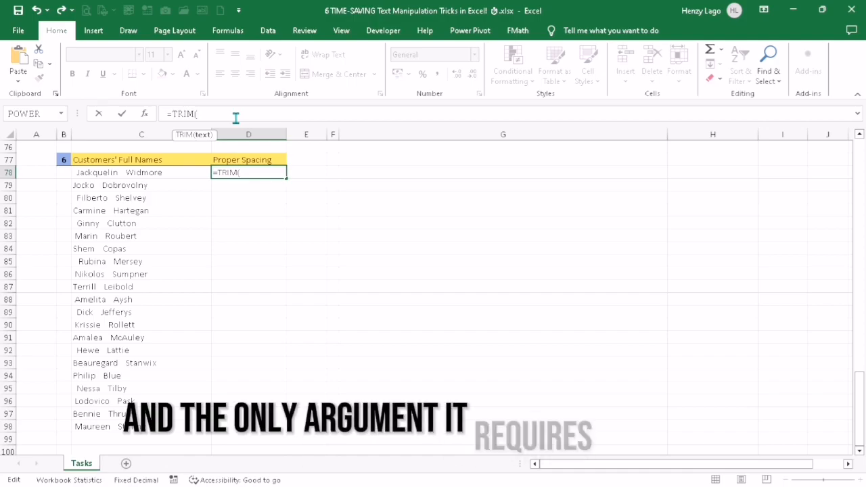
click(170, 172)
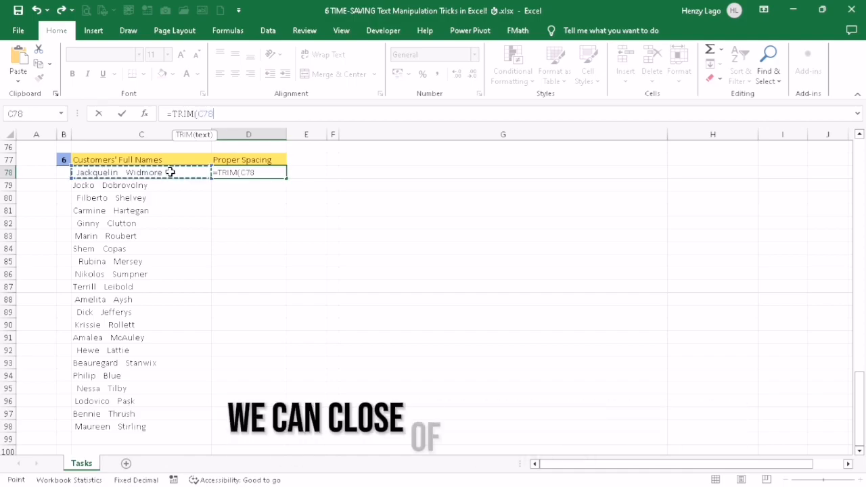
text())
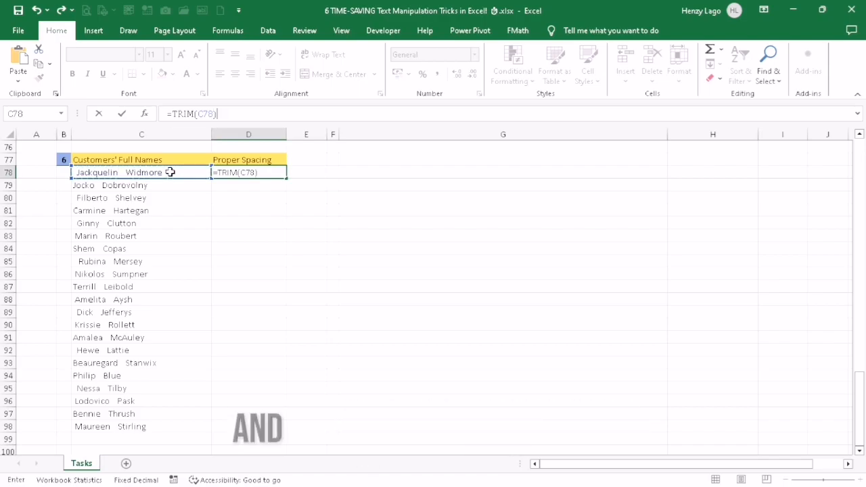
key(Return)
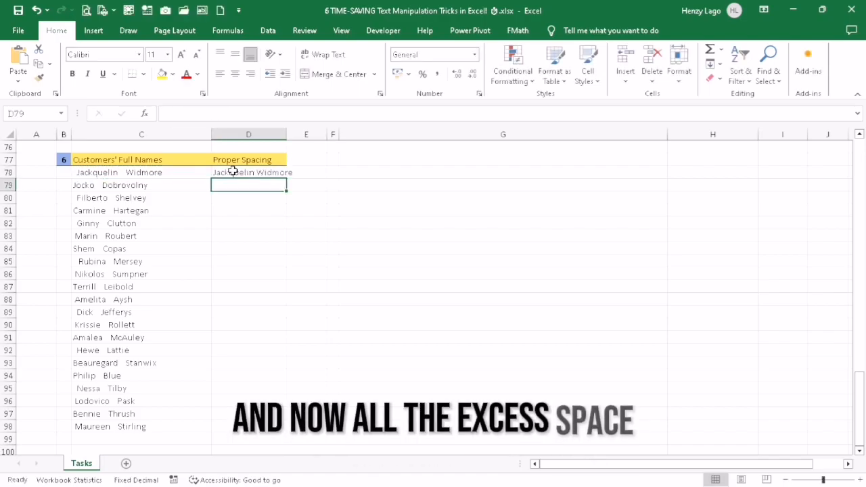
click(281, 174)
double_click(287, 179)
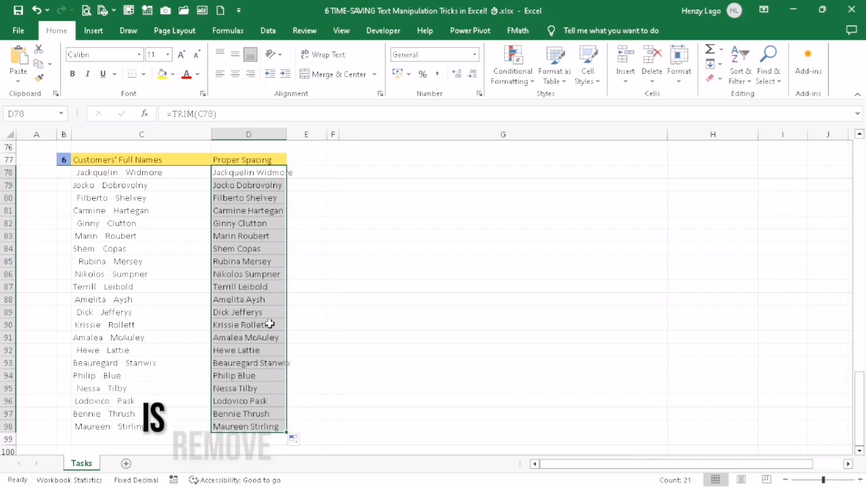